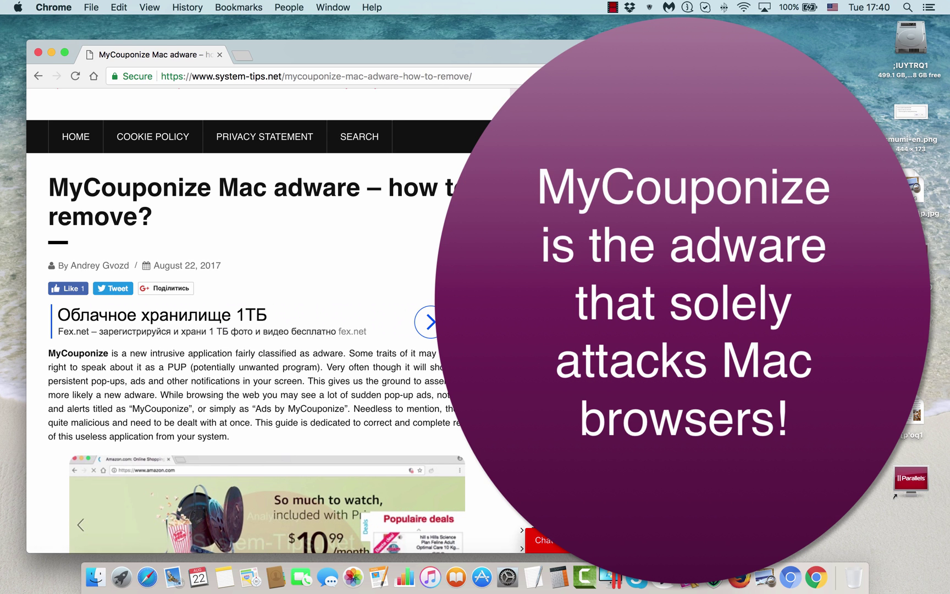
Scroll the system-tips.net guide past the adware screenshot to the 'MyCouponize adware removal menu' heading
left_click_drag(374, 53, 385, 44)
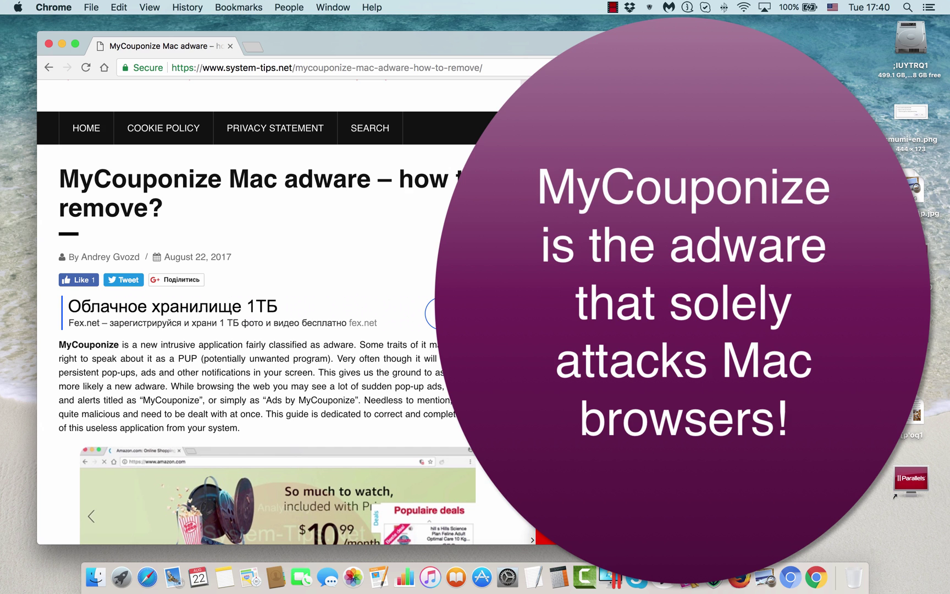
scroll(395, 312, "down", 1)
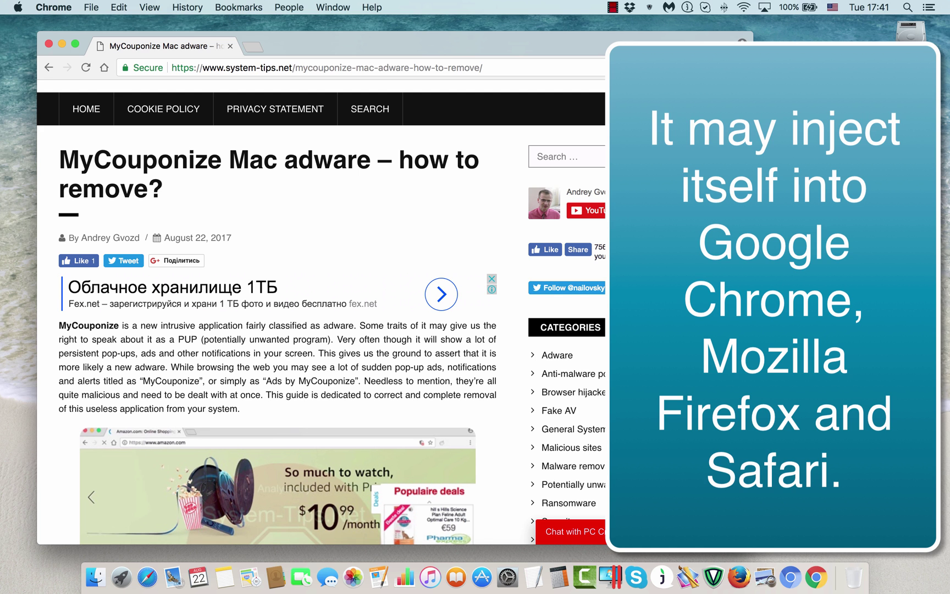
scroll(322, 312, "down", 10)
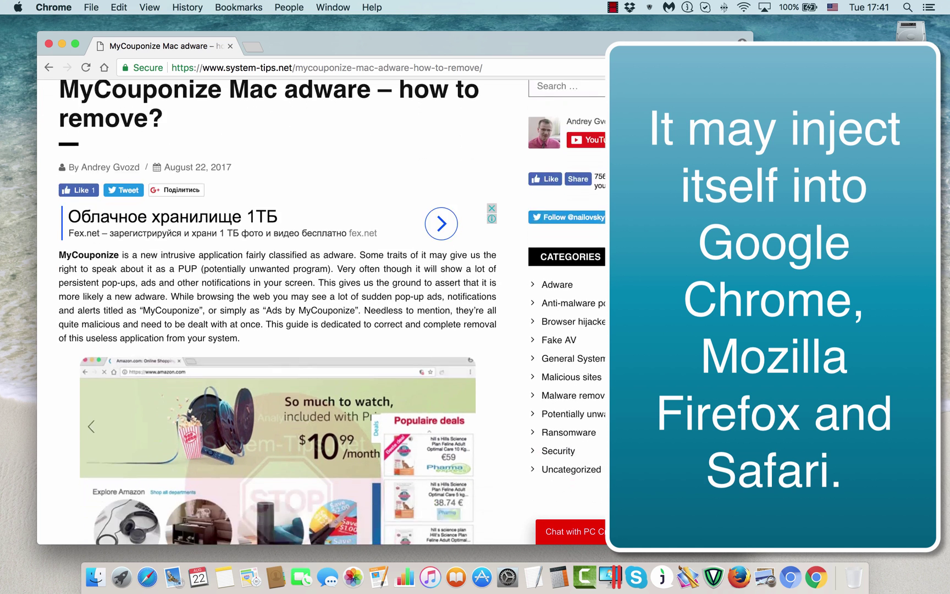
scroll(321, 312, "down", 1)
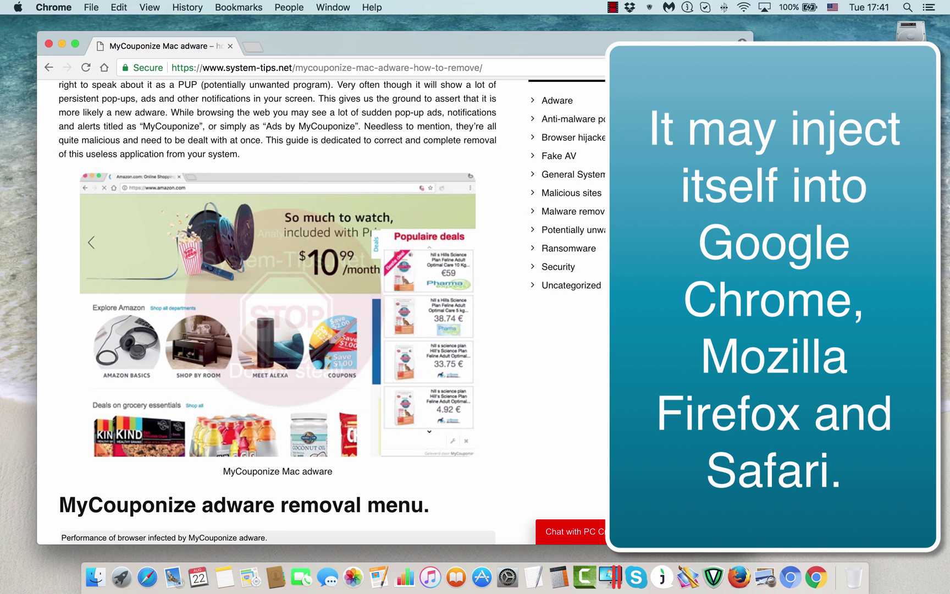
scroll(330, 308, "down", 2)
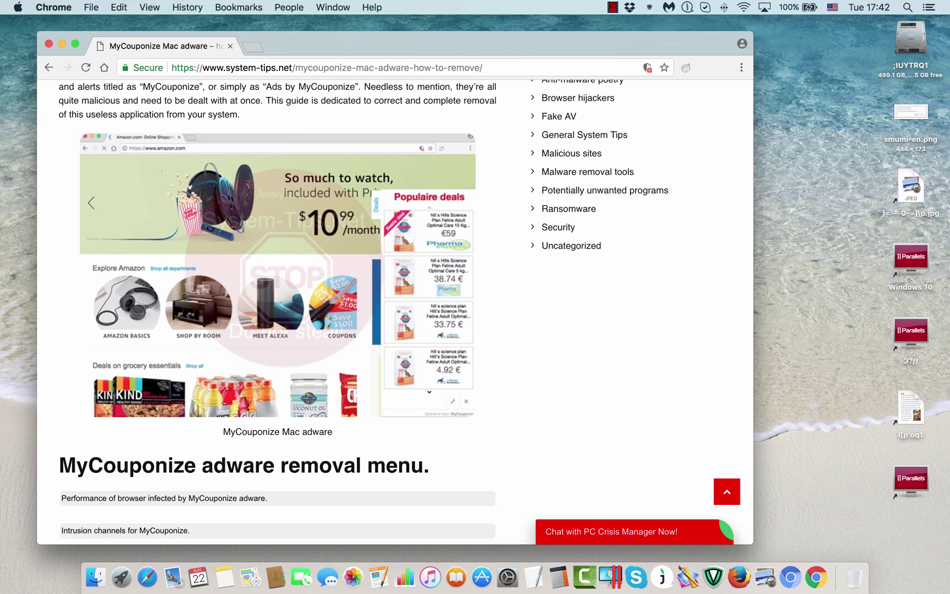
In Finder's Applications folder, move the MyCouponize app to the Trash
left_click(96, 577)
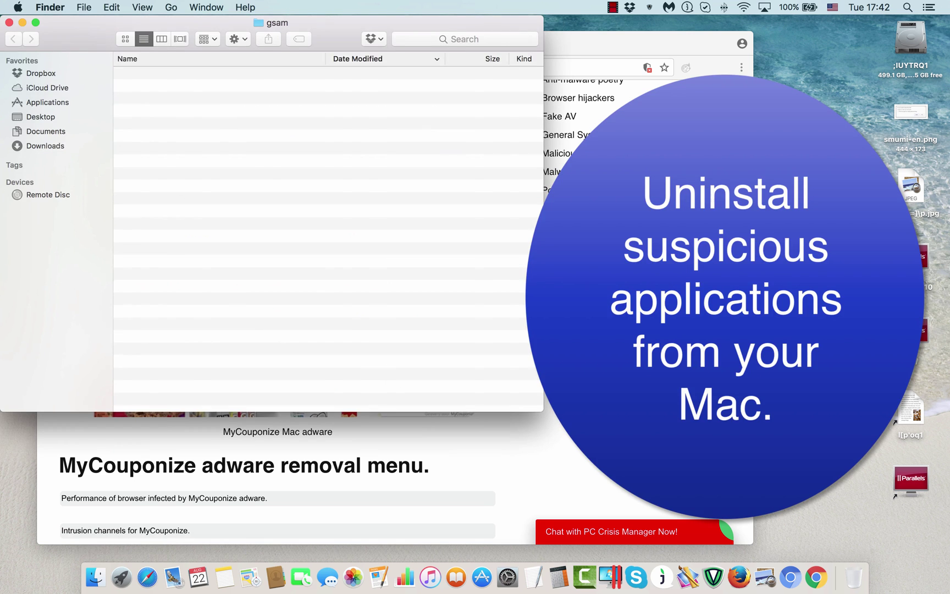
left_click(48, 102)
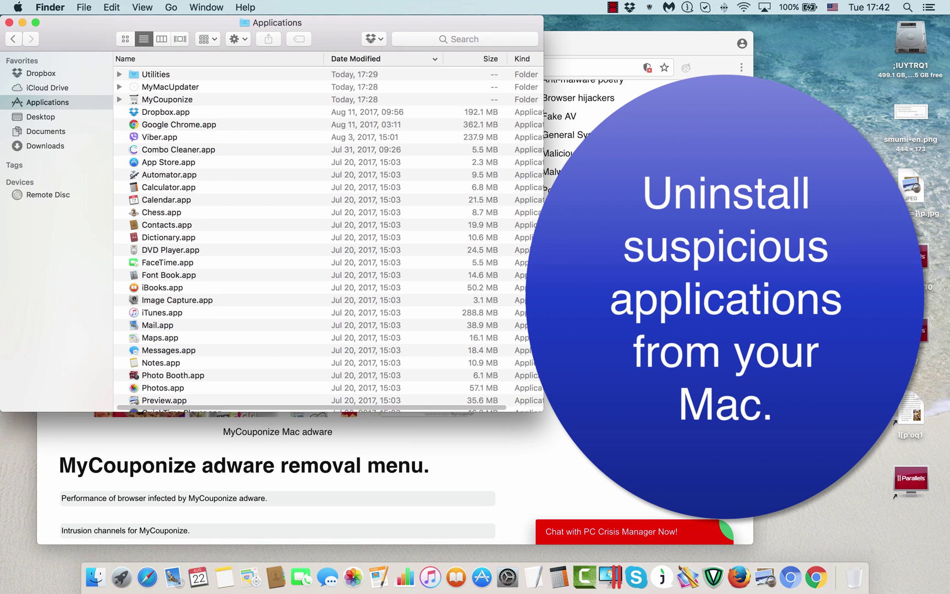
left_click_drag(187, 23, 316, 57)
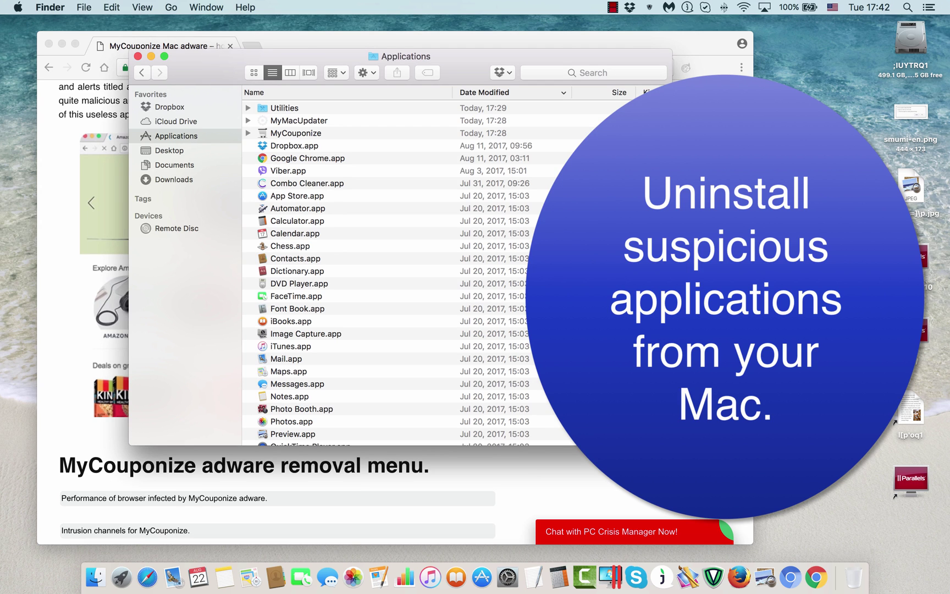
left_click(296, 133)
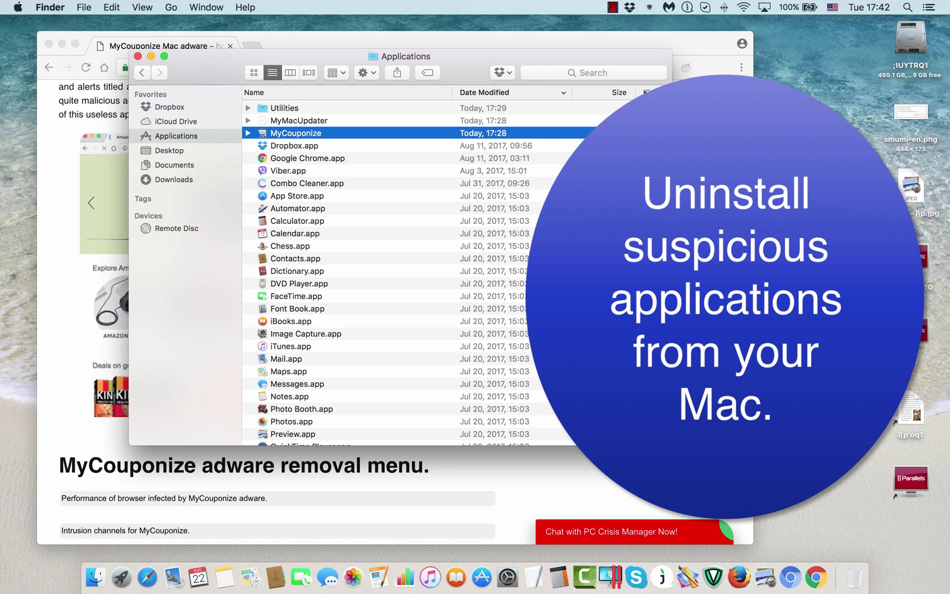
right_click(327, 133)
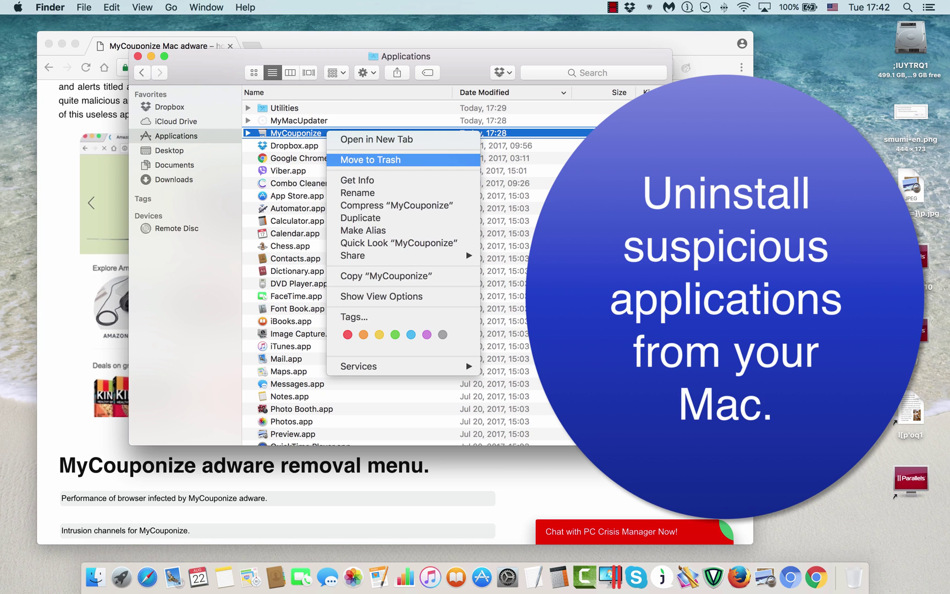
left_click(371, 160)
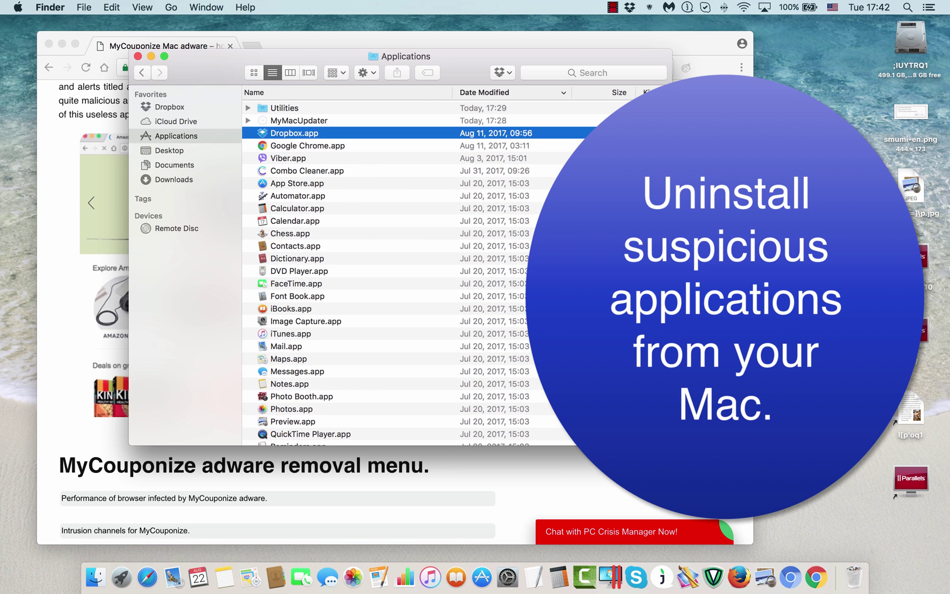
Move MyMacUpdater to the Trash, close the Finder window and return to Chrome
left_click(299, 121)
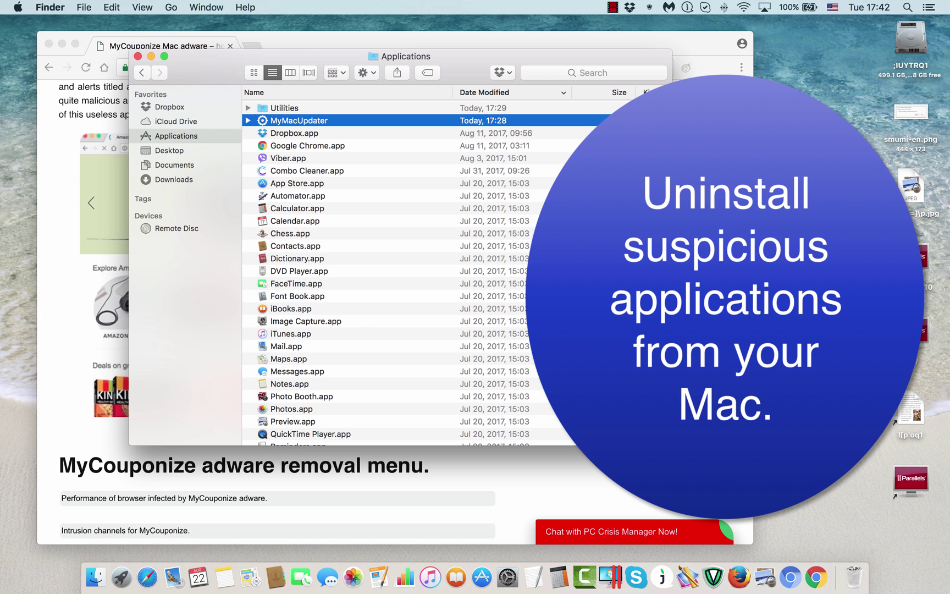
right_click(337, 120)
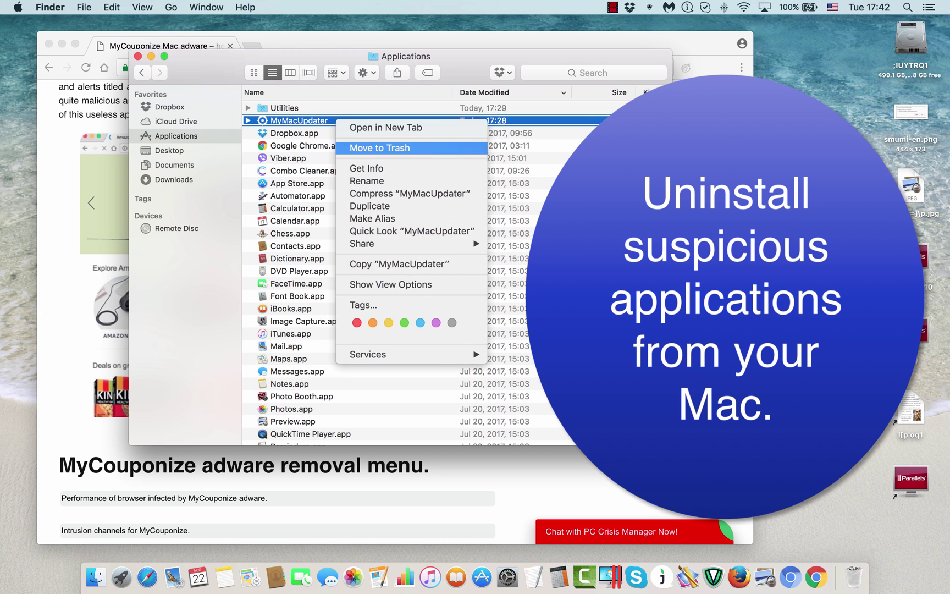
left_click(380, 147)
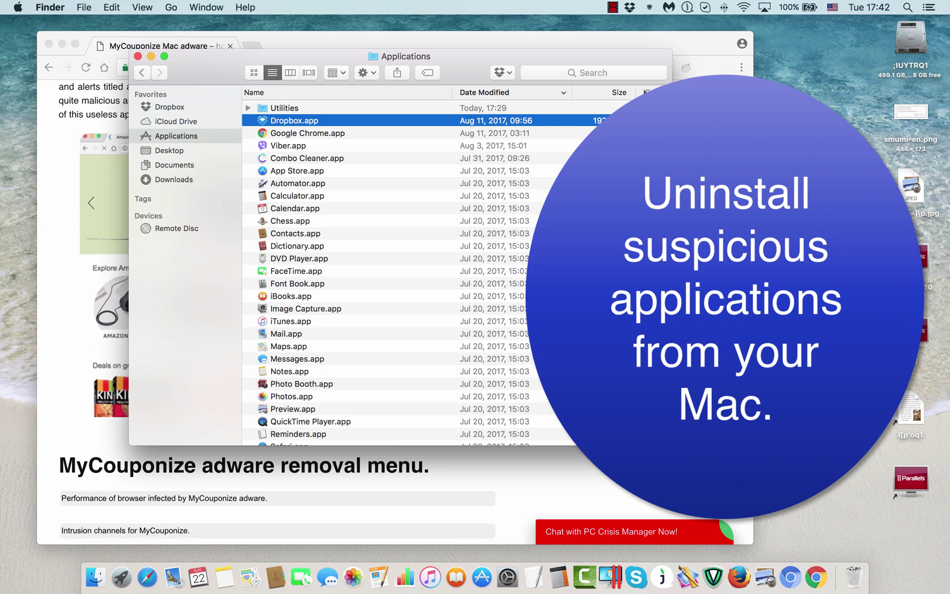
left_click(138, 57)
left_click(627, 275)
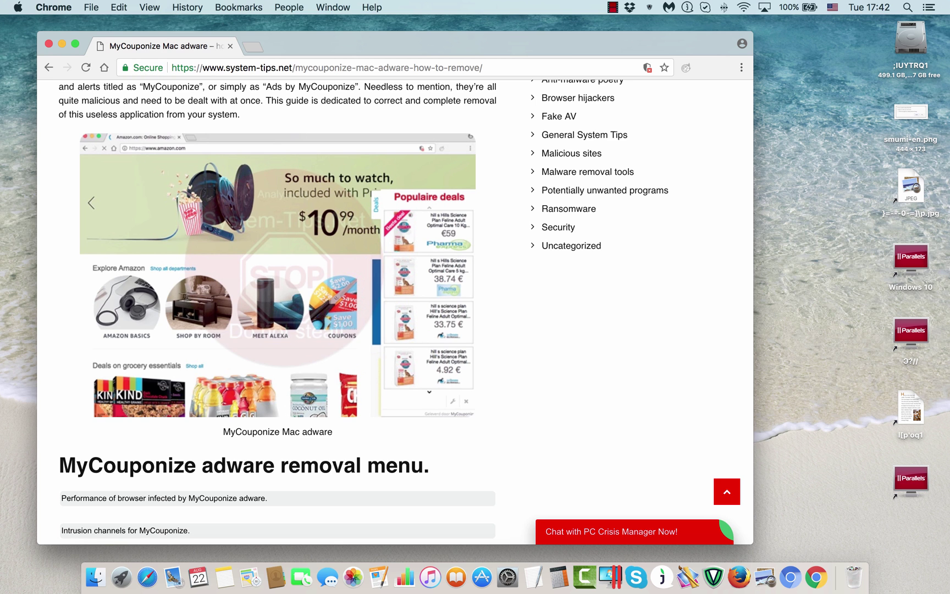
Replace the article path with download-macbooster to load system-tips.net/download-macbooster
left_click_drag(440, 43, 486, 41)
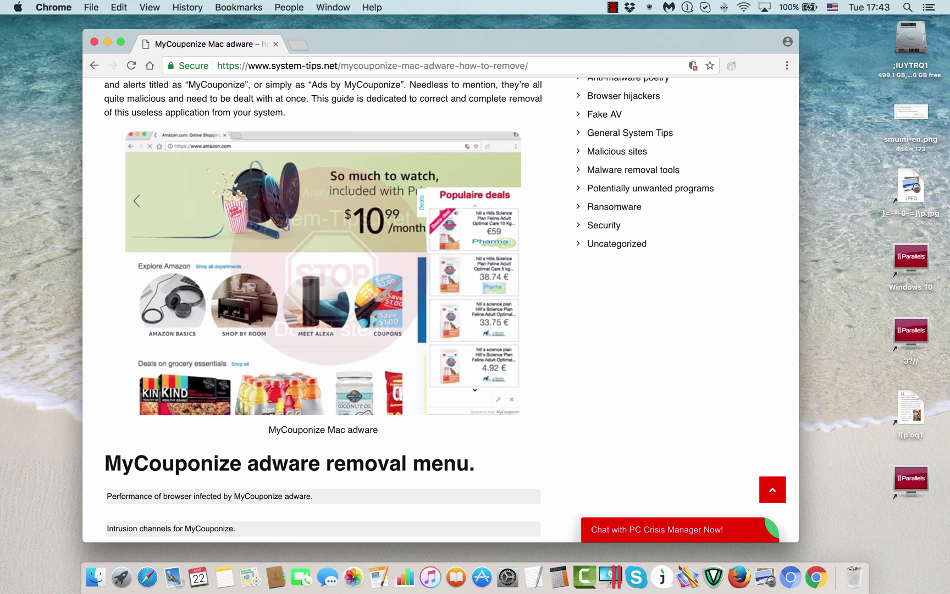
left_click_drag(440, 42, 446, 40)
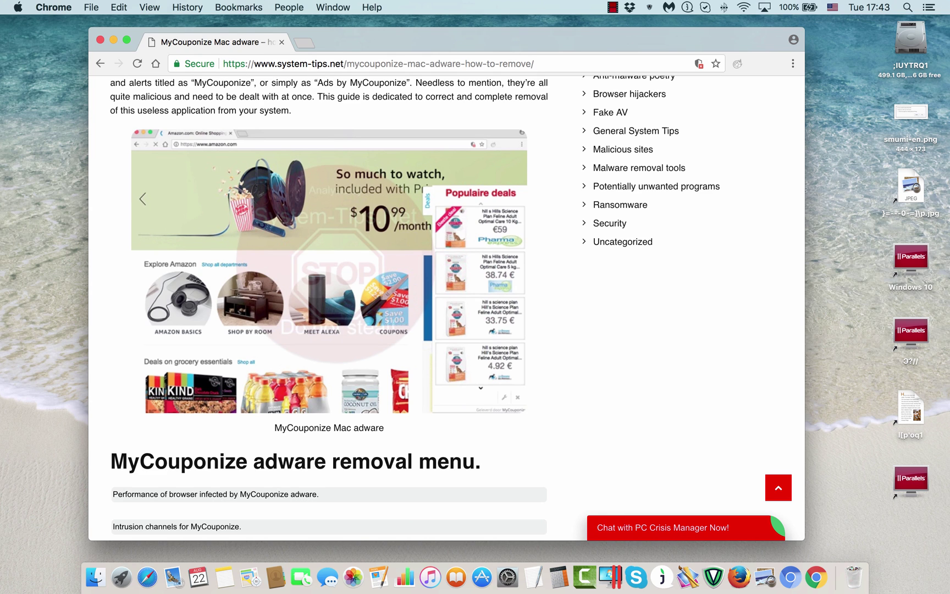
key("super+l")
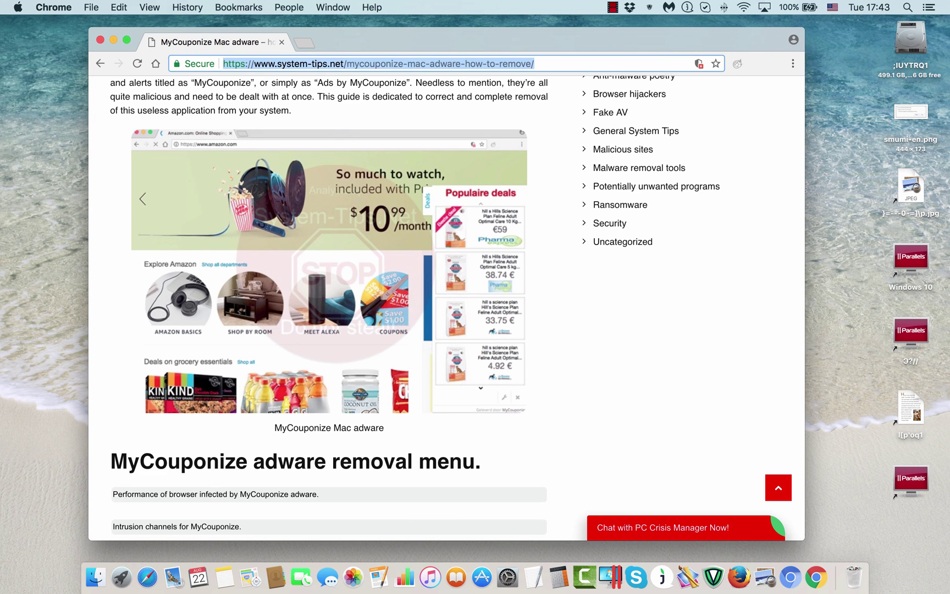
left_click(347, 64)
key("shift+super+Right")
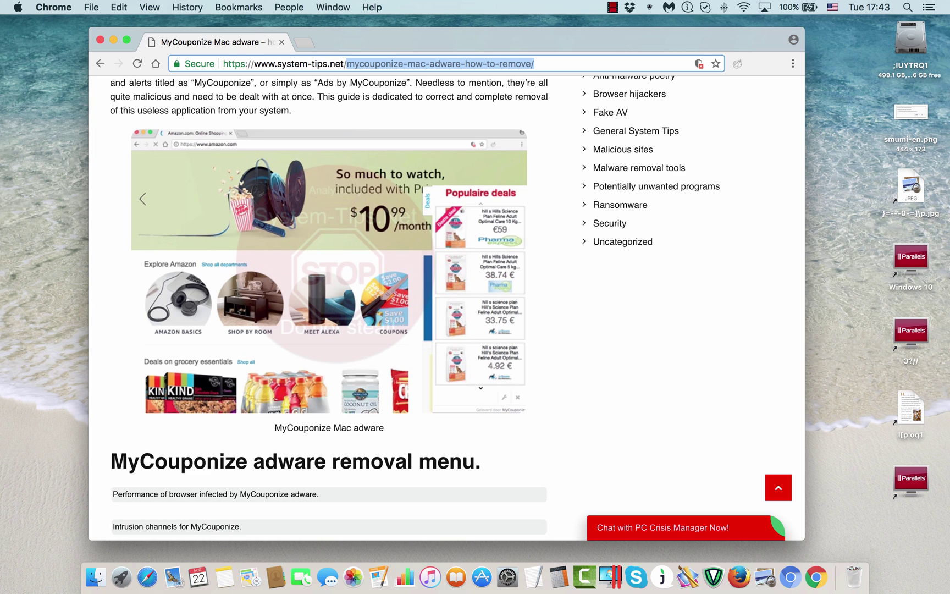
key("BackSpace")
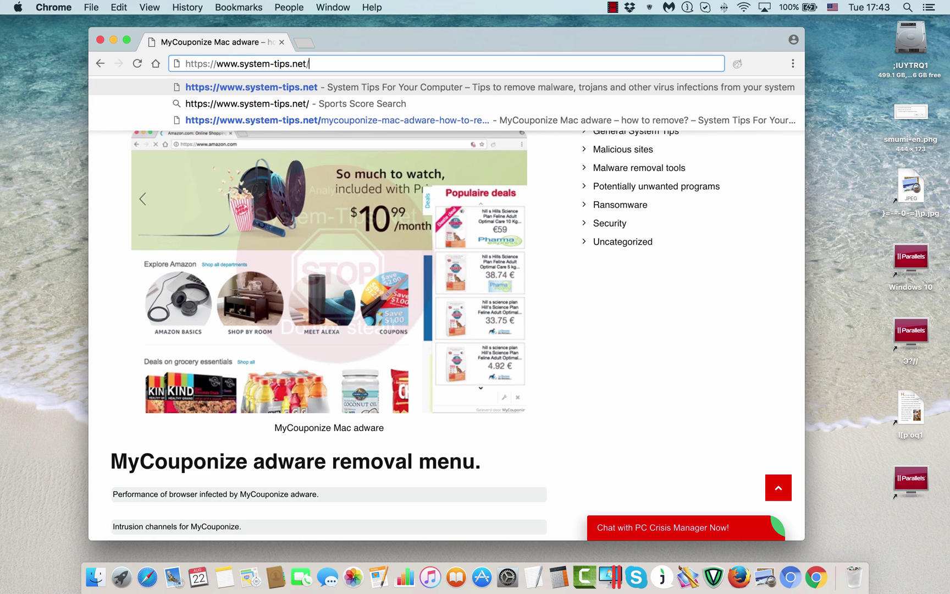
type("dowoan")
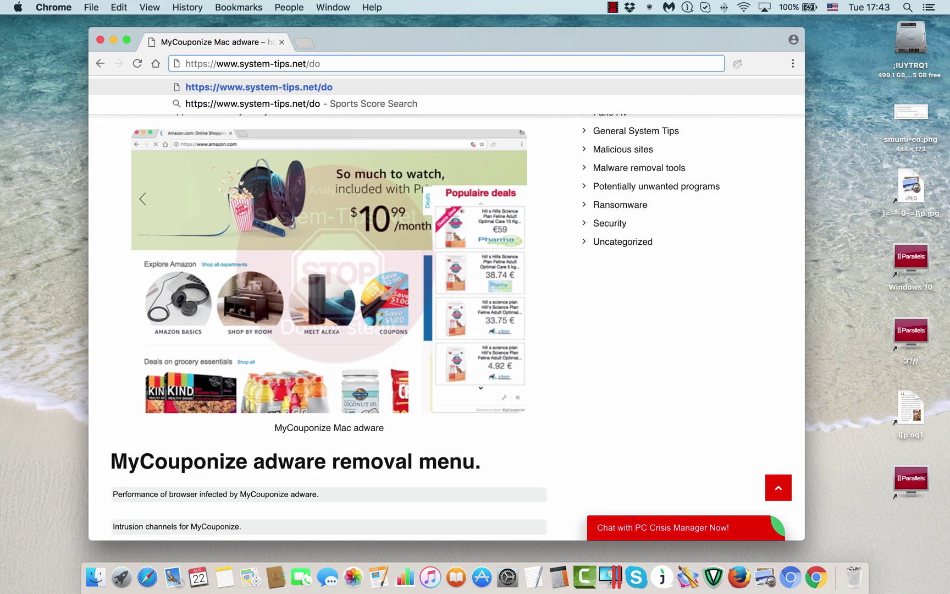
key("BackSpace")
key("BackSpace")
key("BackSpace")
type("nload")
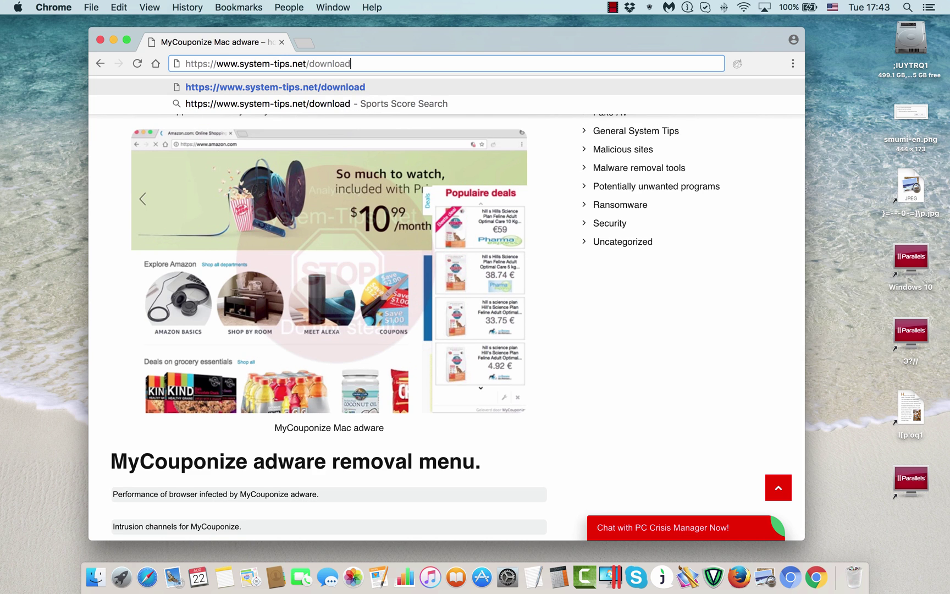
type("-macbooster")
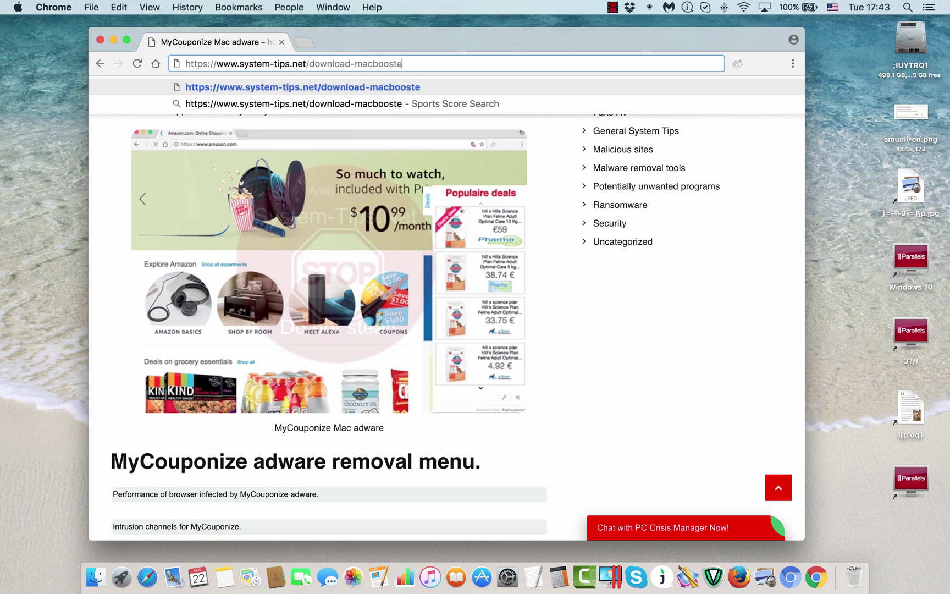
key("Return")
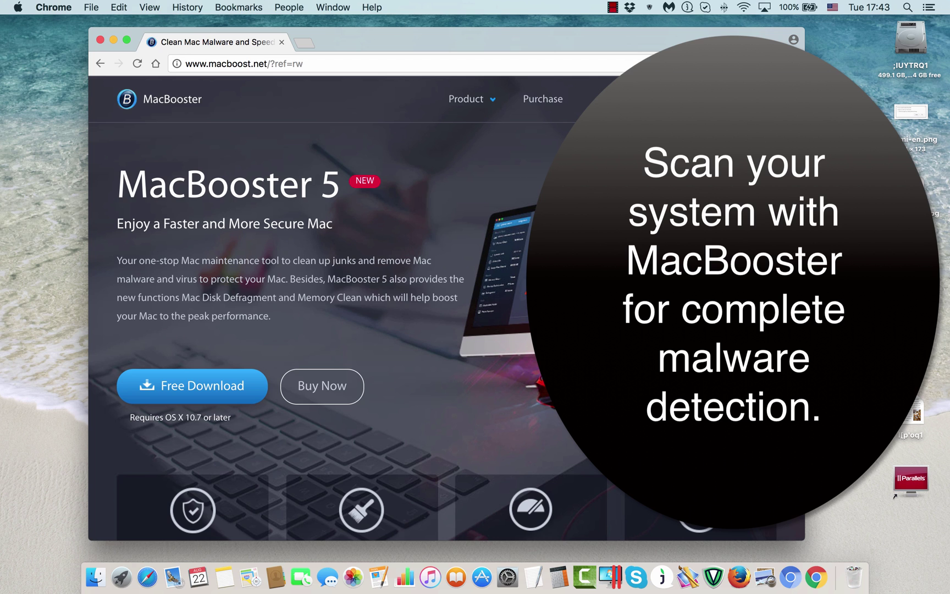
left_click_drag(267, 64, 186, 64)
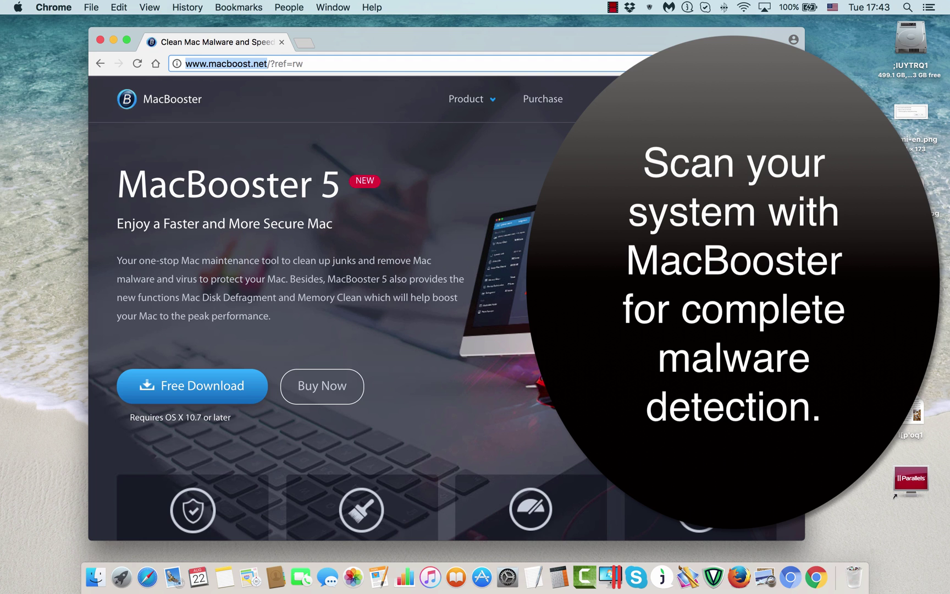
left_click(268, 64)
left_click_drag(267, 64, 186, 64)
left_click(267, 64)
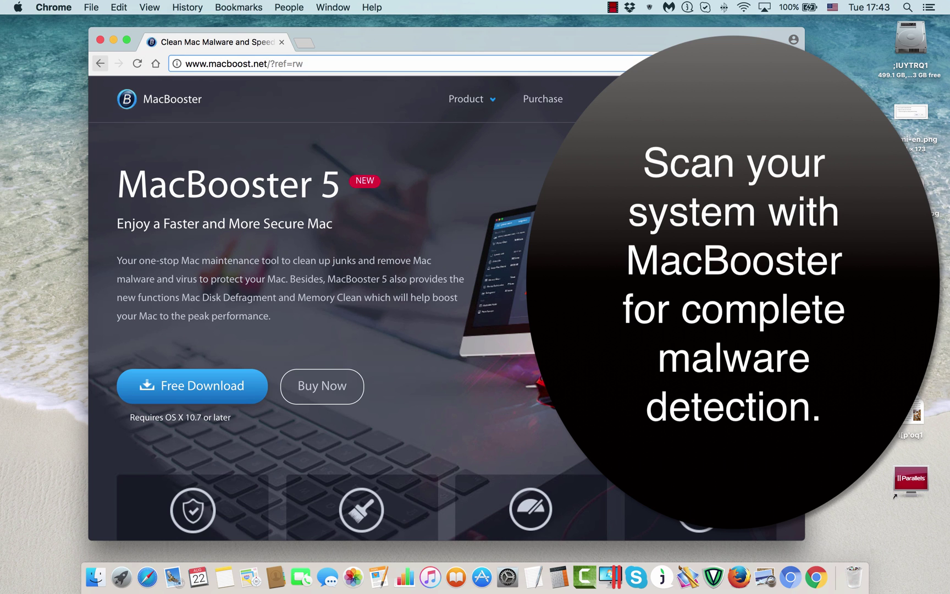
left_click(100, 63)
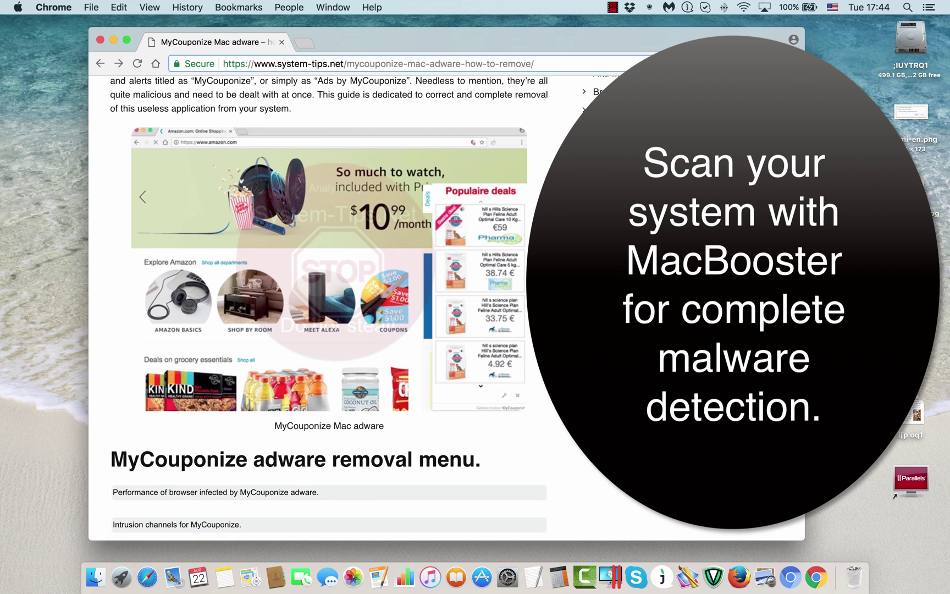
scroll(329, 308, "up", 4)
scroll(329, 308, "down", 3)
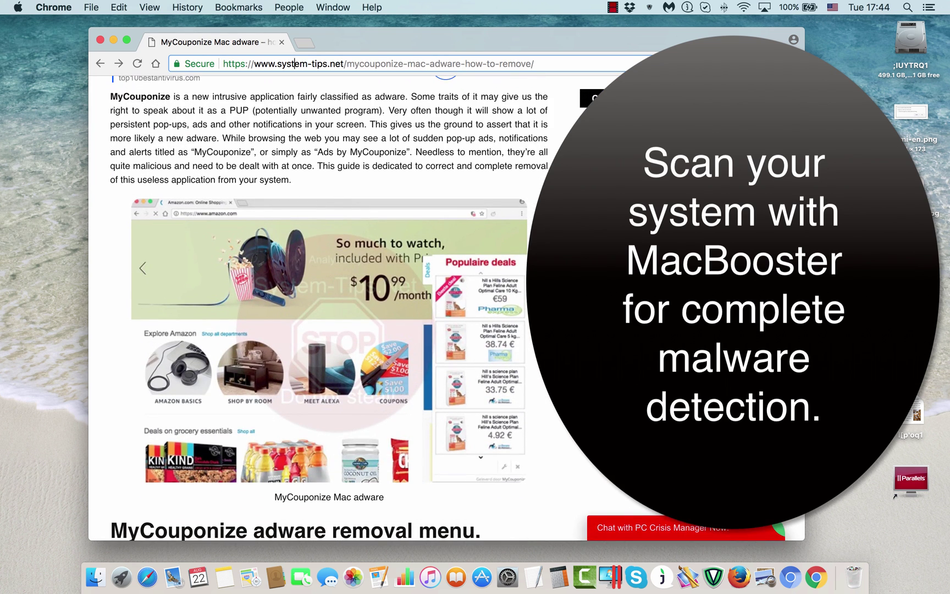
left_click_drag(345, 64, 223, 63)
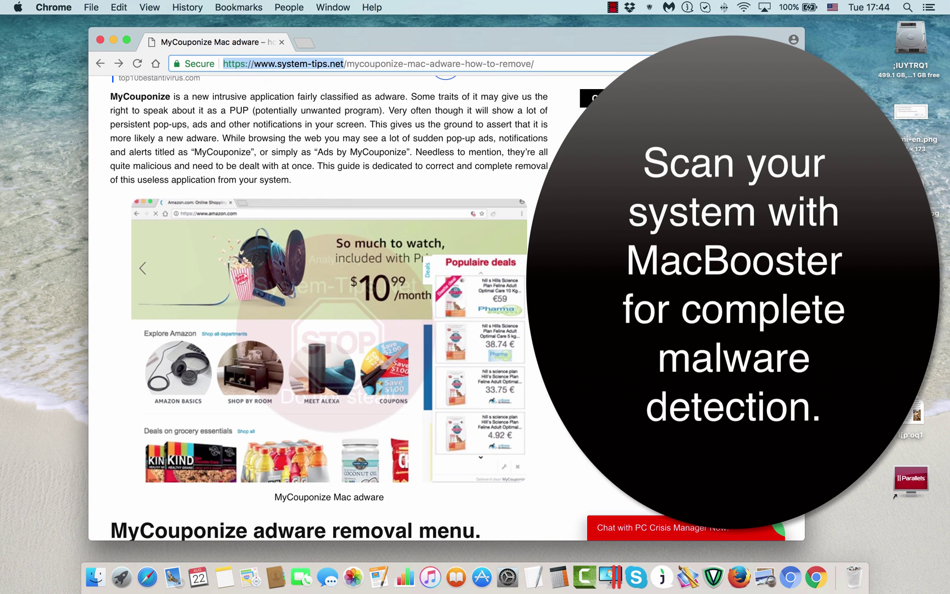
left_click(343, 64)
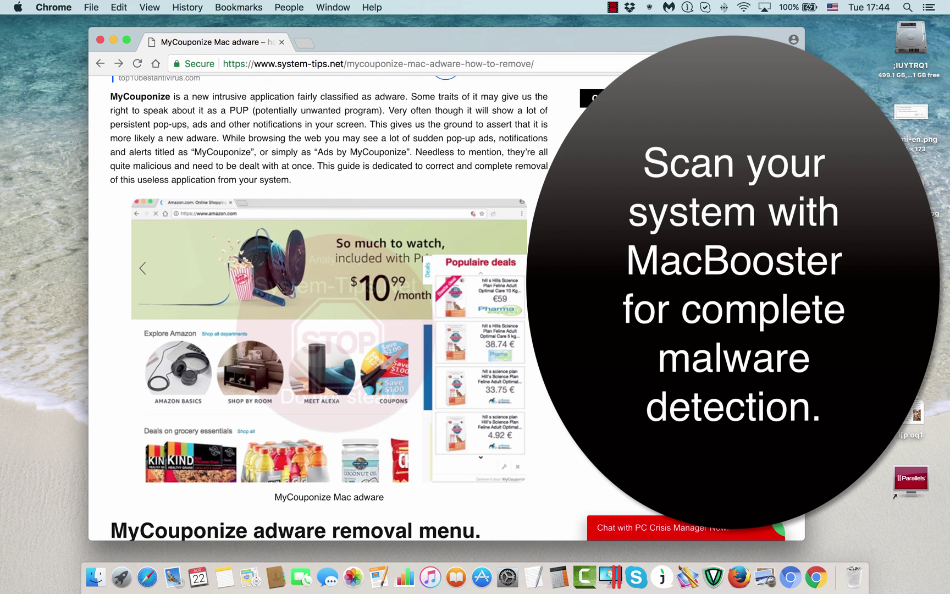